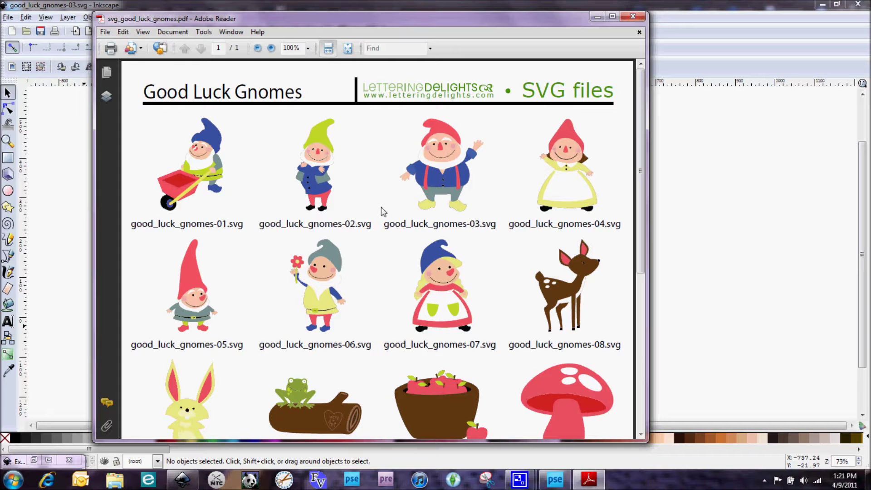
# - Minimize the gnome catalogue PDF, select the entire gnome drawing and export the selection as a bitmap, replacing Layer_9.png
pyautogui.moveTo(640, 154); pyautogui.dragTo(656, 140)
pyautogui.click(597, 17)
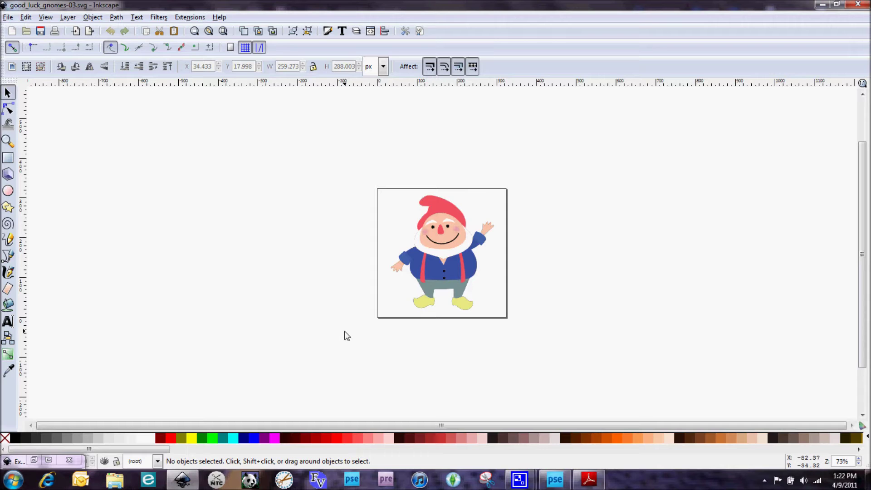
pyautogui.moveTo(342, 175); pyautogui.dragTo(544, 333)
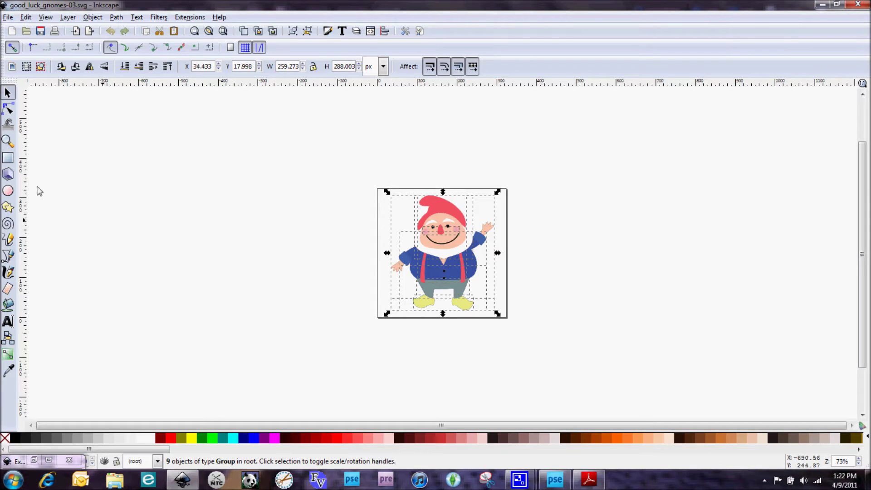
pyautogui.click(8, 17)
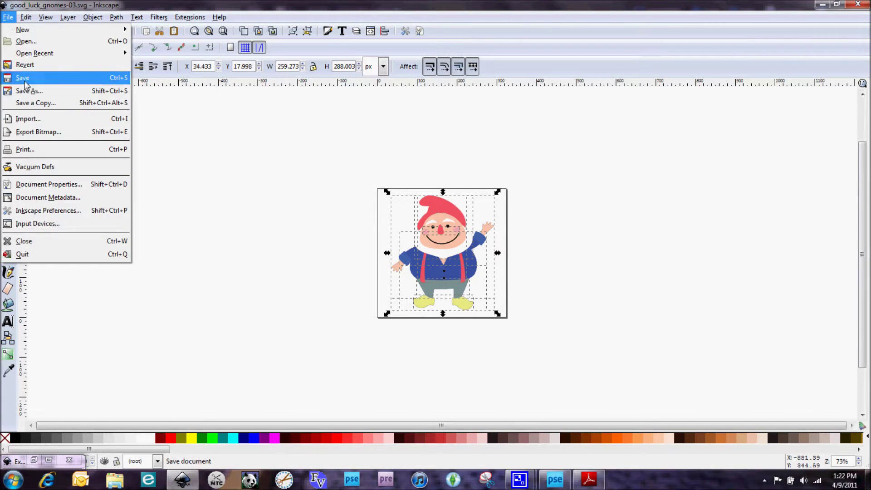
pyautogui.click(25, 134)
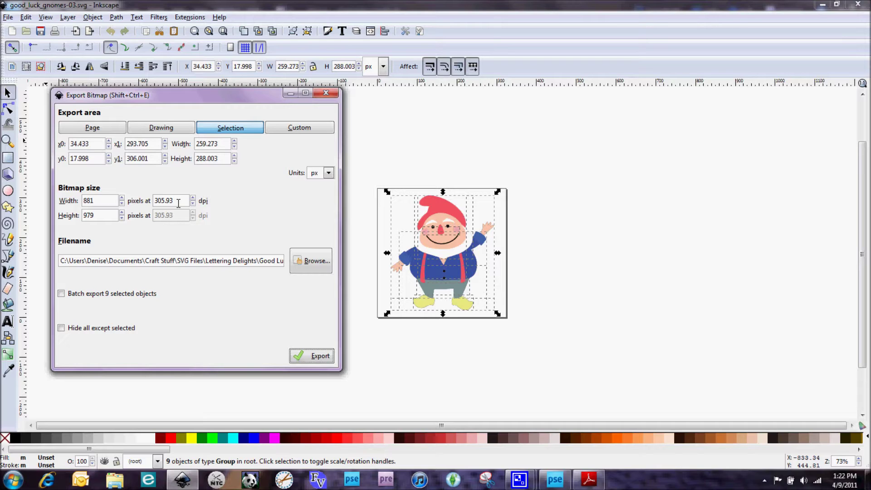
pyautogui.click(300, 357)
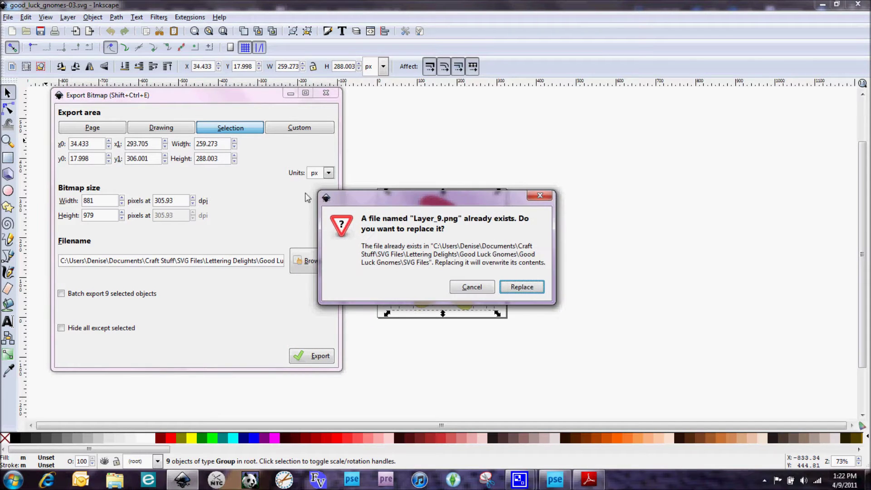
pyautogui.click(522, 287)
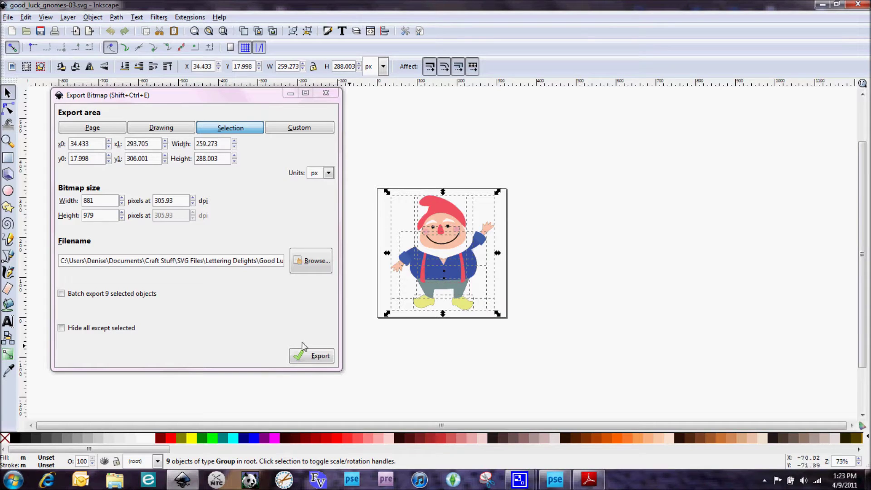
pyautogui.click(326, 93)
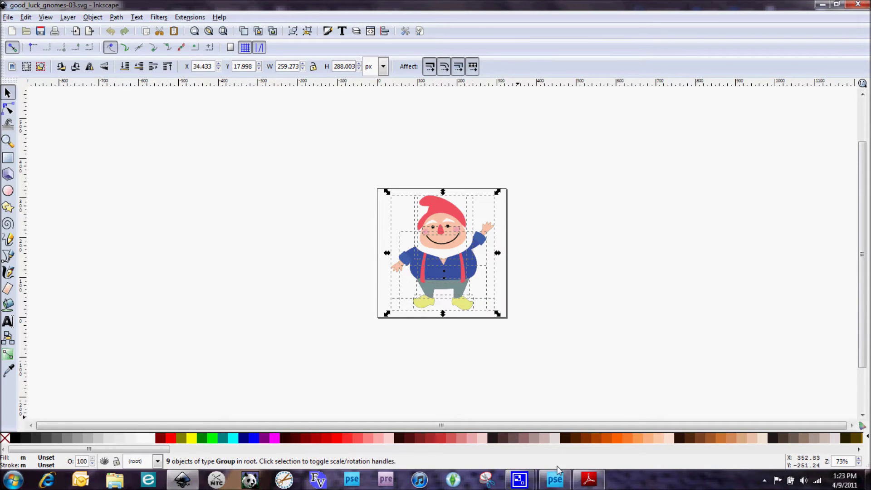
# - Switch to Photoshop Elements, open Gnome 3.png and minimize its window so the gnome background document stays in view
pyautogui.click(555, 477)
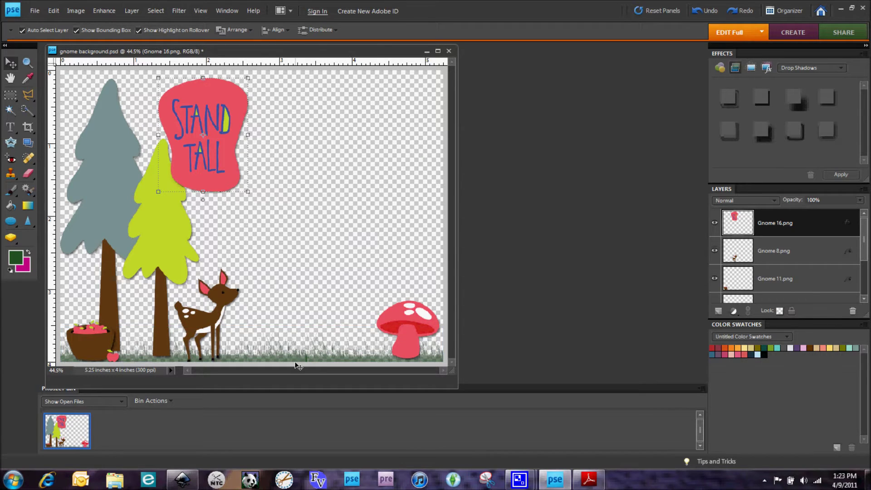
pyautogui.click(326, 240)
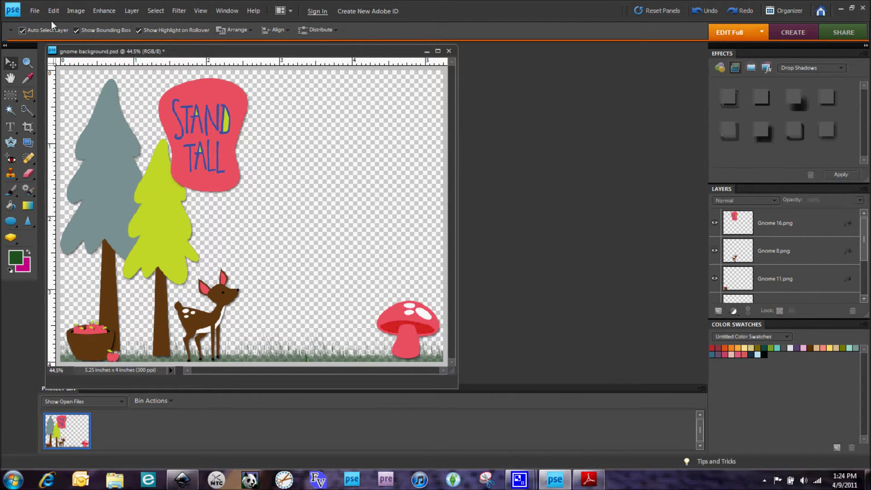
pyautogui.click(35, 10)
pyautogui.moveTo(52, 53)
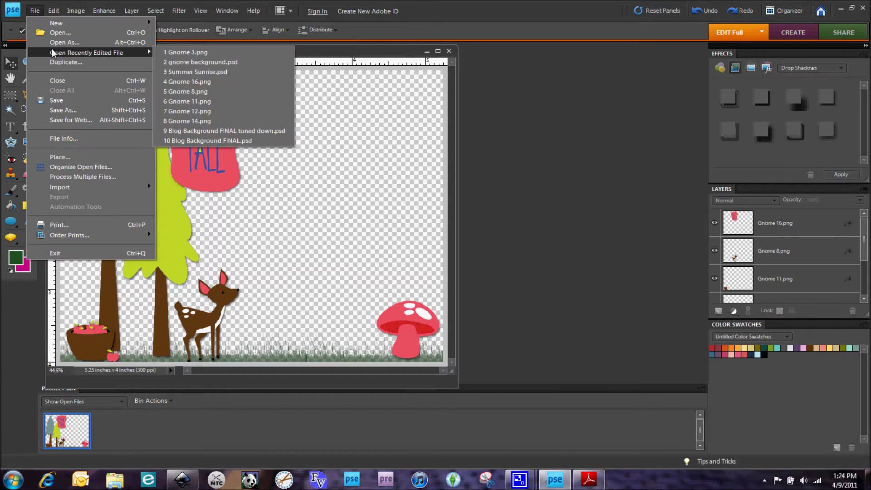
pyautogui.click(51, 33)
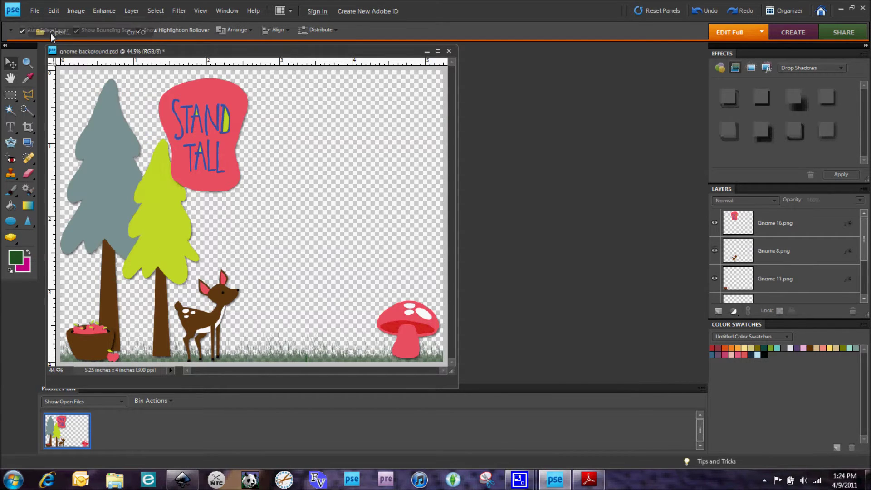
pyautogui.doubleClick(376, 126)
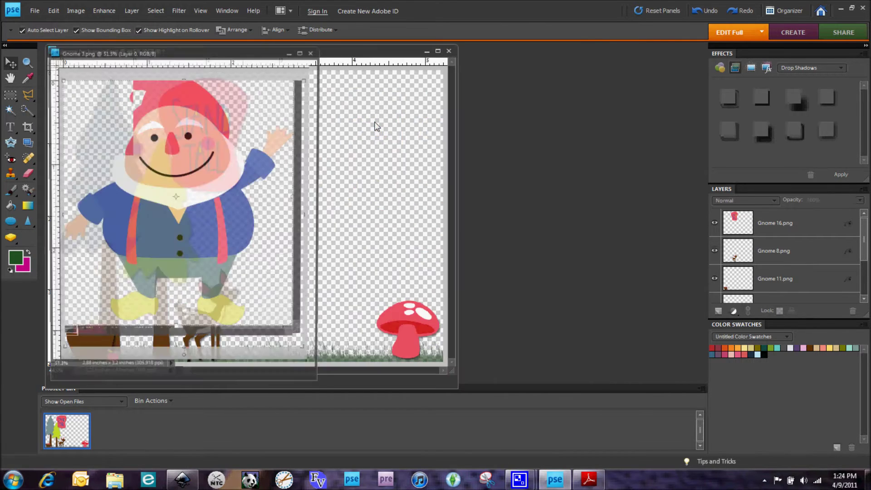
pyautogui.click(290, 51)
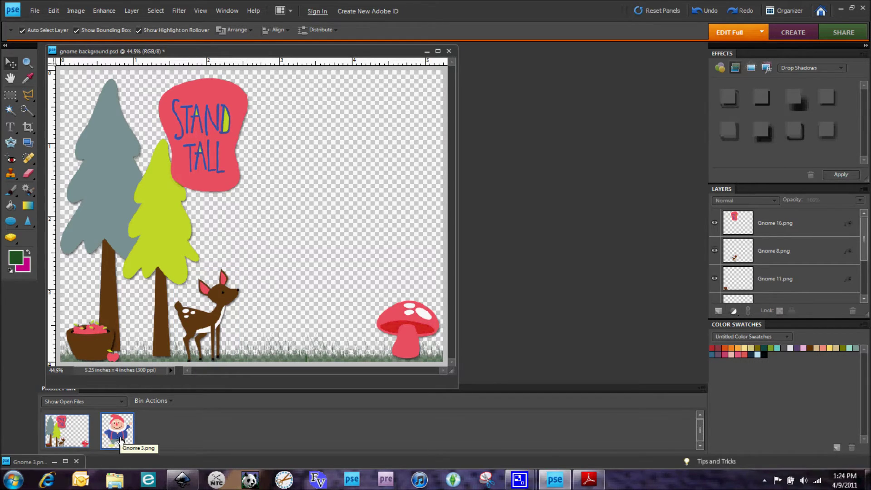
# - Place the Gnome 3 image between the deer and the mushroom and stretch its height to 117.9%
pyautogui.moveTo(121, 440); pyautogui.dragTo(331, 242)
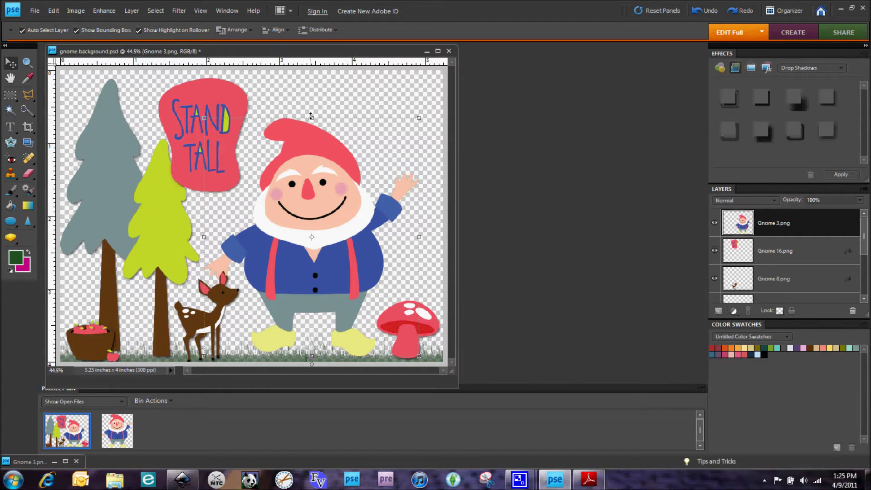
pyautogui.moveTo(312, 117); pyautogui.dragTo(312, 75)
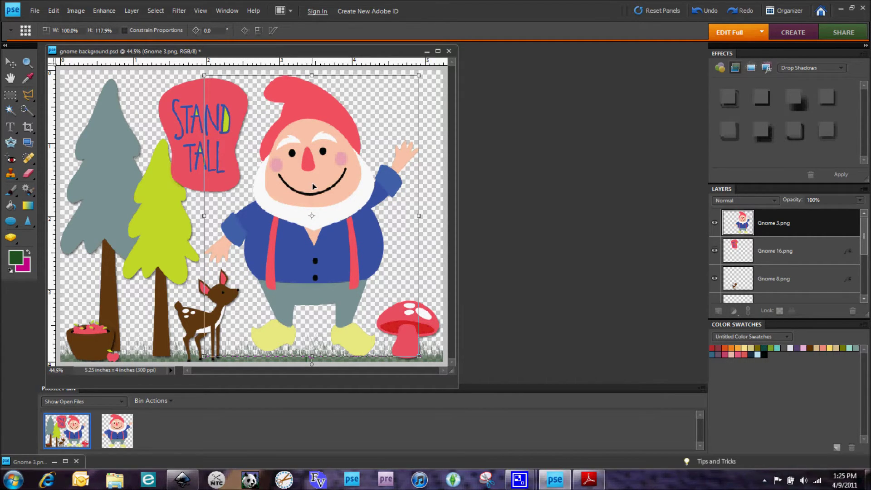
pyautogui.moveTo(313, 185); pyautogui.dragTo(315, 187)
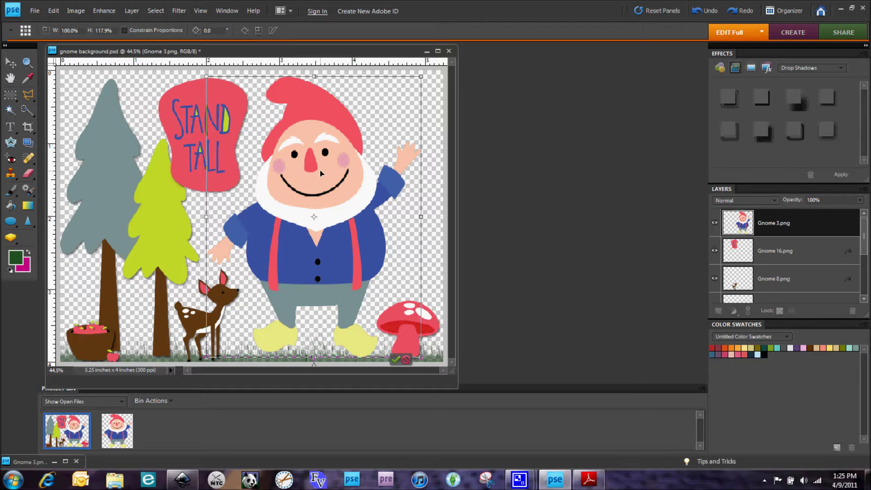
pyautogui.click(395, 359)
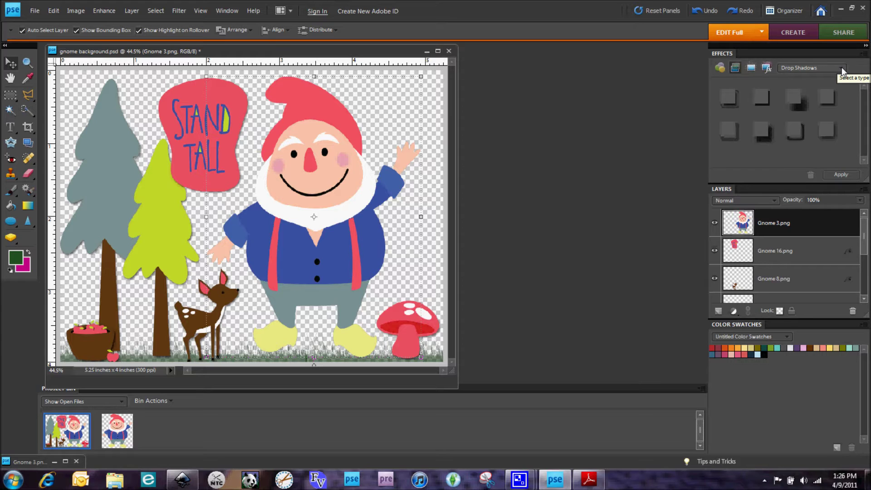
# - Apply the fourth drop shadow preset to the Gnome 3 layer and accept its style settings
pyautogui.click(831, 103)
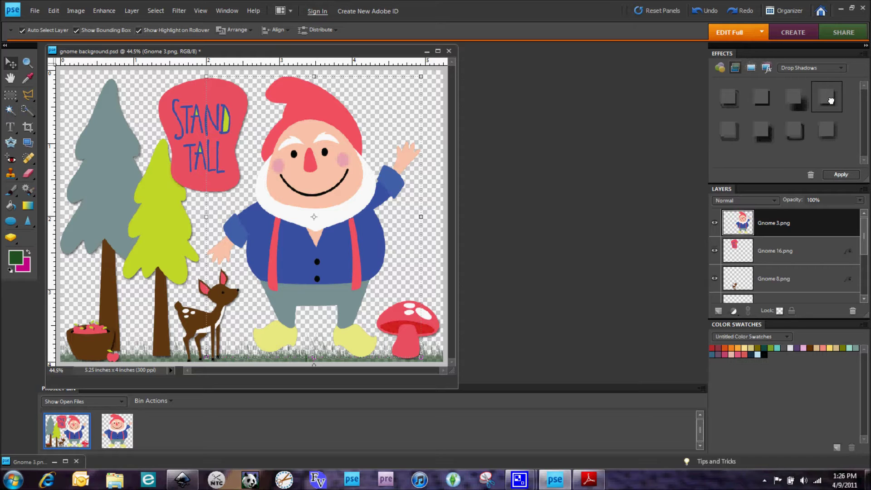
pyautogui.click(852, 176)
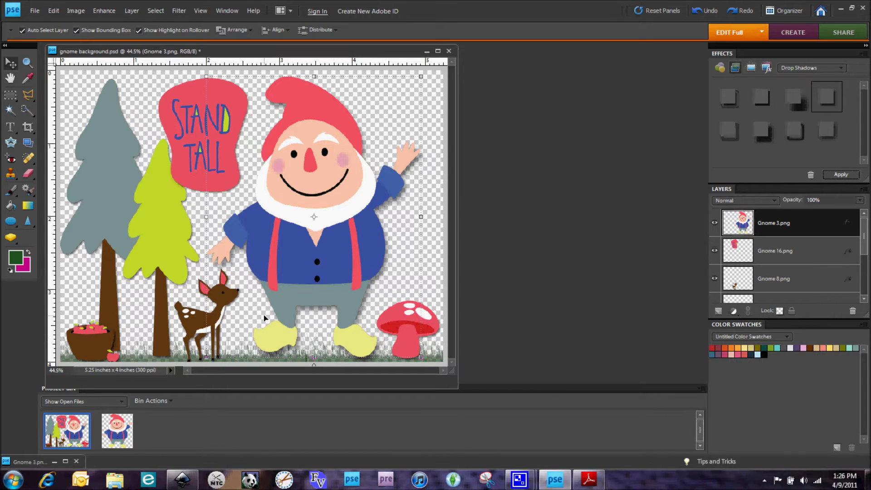
pyautogui.doubleClick(846, 224)
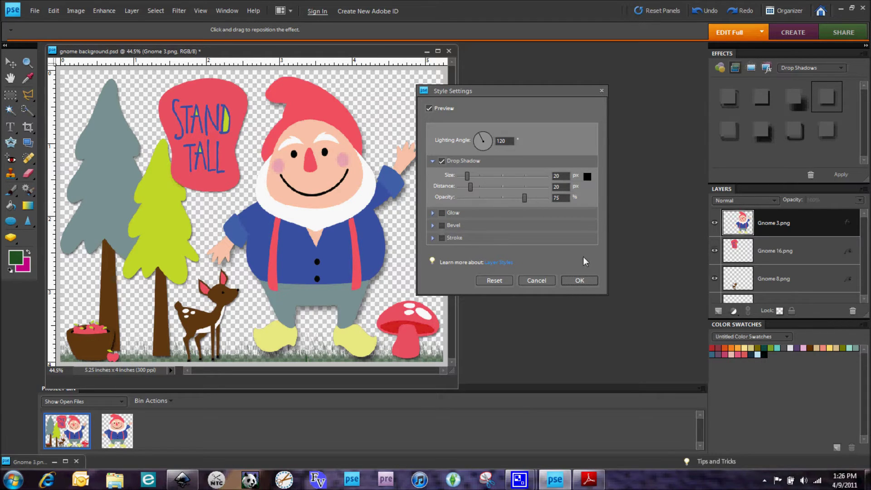
pyautogui.click(577, 282)
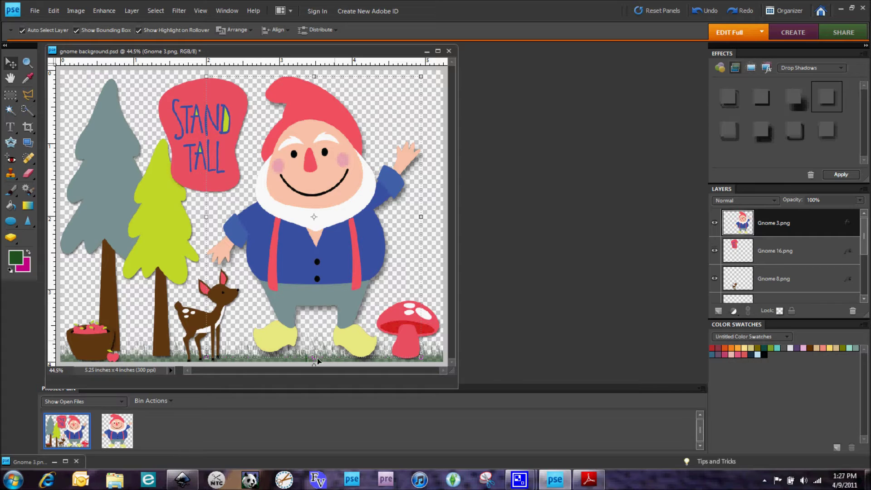
# - Switch to Make The Cut, load Gnome 3.png into Pixel Trace and apply a threshold of 254
pyautogui.click(216, 479)
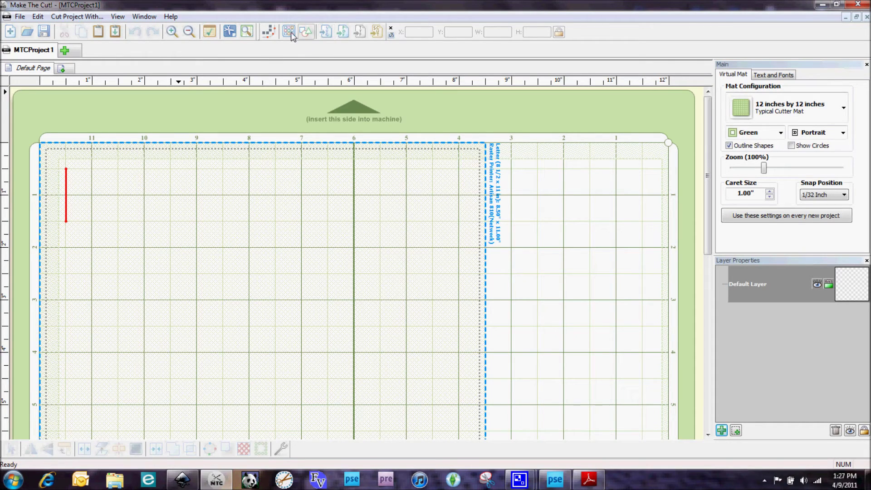
pyautogui.click(271, 31)
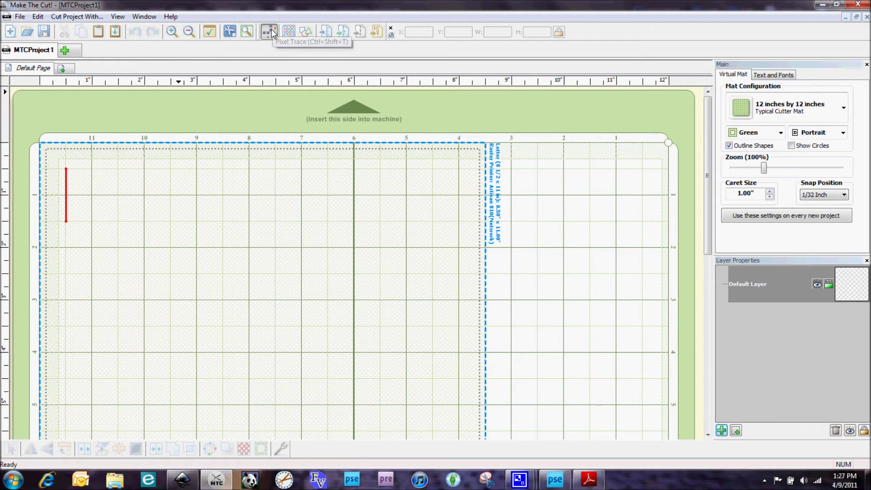
pyautogui.doubleClick(38, 75)
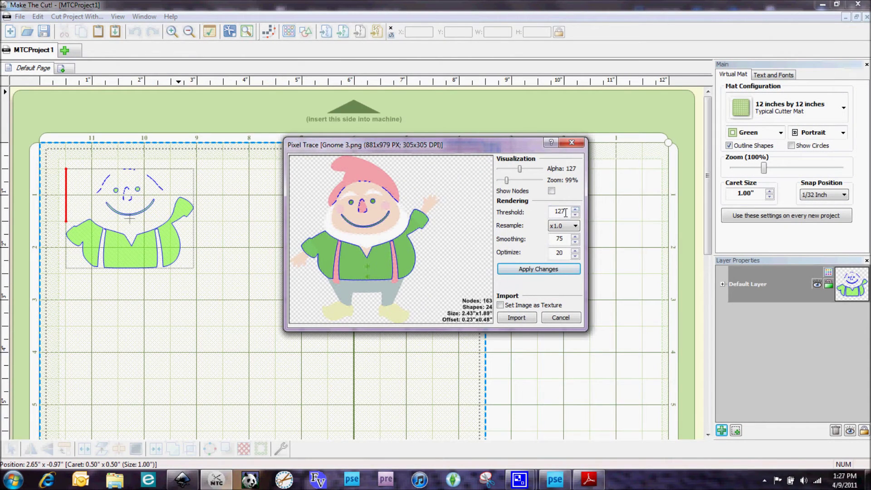
pyautogui.moveTo(566, 212); pyautogui.dragTo(549, 212)
pyautogui.write('250')
pyautogui.press('BackSpace')
pyautogui.write('4')
pyautogui.click(556, 272)
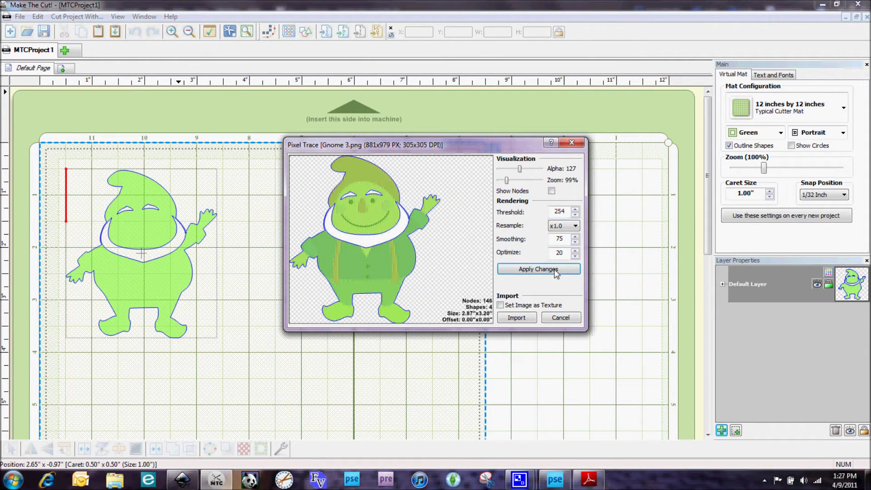
# - Import the gnome trace with the image set as texture and black out its inner cut lines
pyautogui.click(500, 305)
pyautogui.click(517, 317)
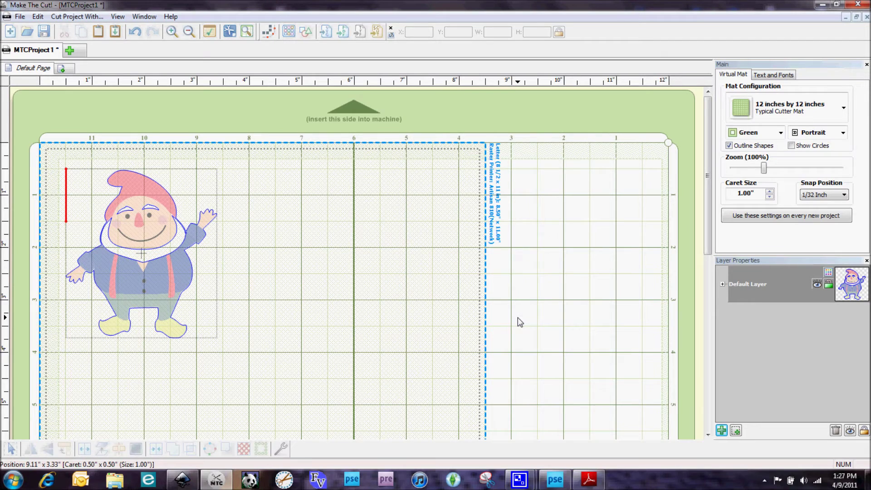
pyautogui.click(153, 275)
pyautogui.click(137, 449)
pyautogui.click(276, 305)
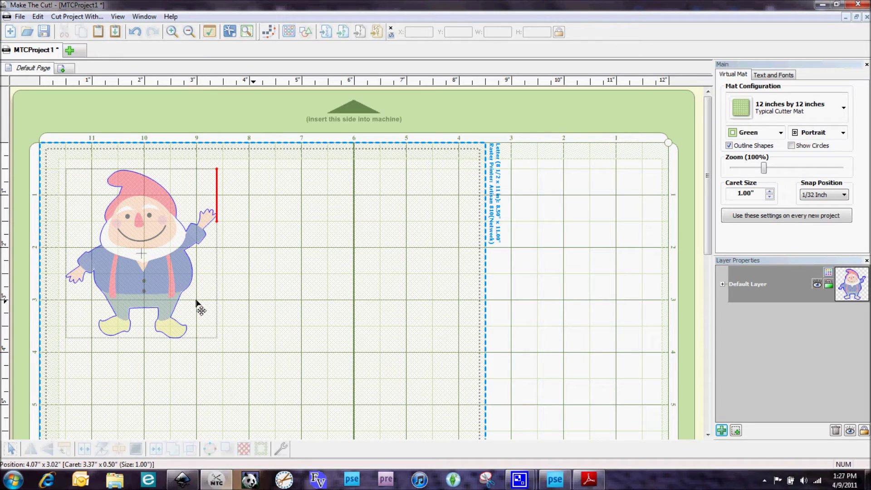
# - Generate a rounded shadow layer 0.0850" wide around the gnome and select the shadow layer
pyautogui.click(171, 295)
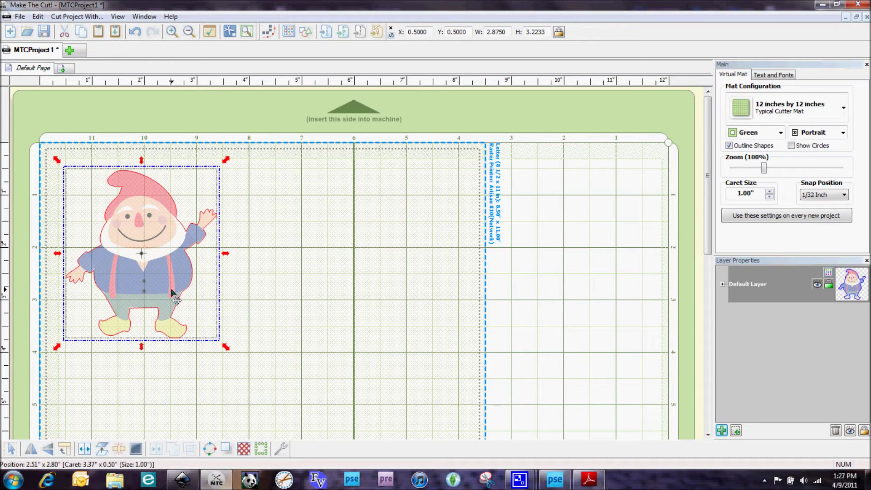
pyautogui.click(225, 447)
pyautogui.moveTo(481, 200); pyautogui.dragTo(493, 201)
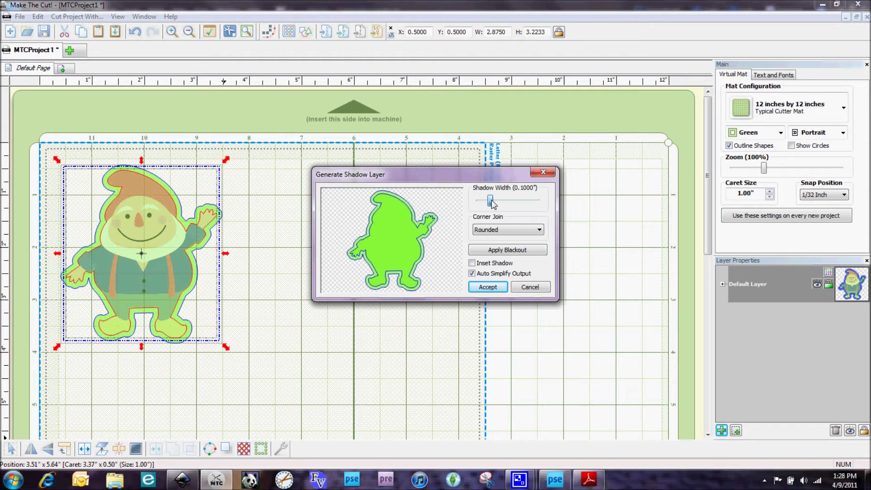
pyautogui.moveTo(493, 204); pyautogui.dragTo(491, 204)
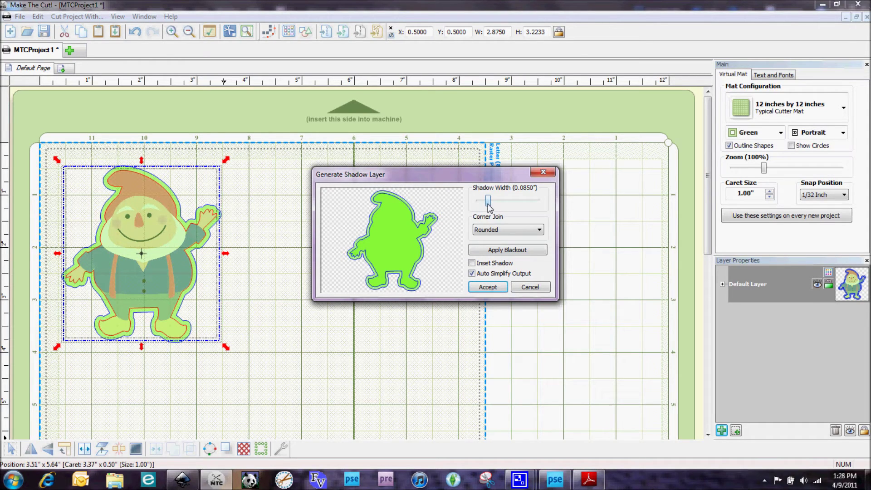
pyautogui.click(485, 287)
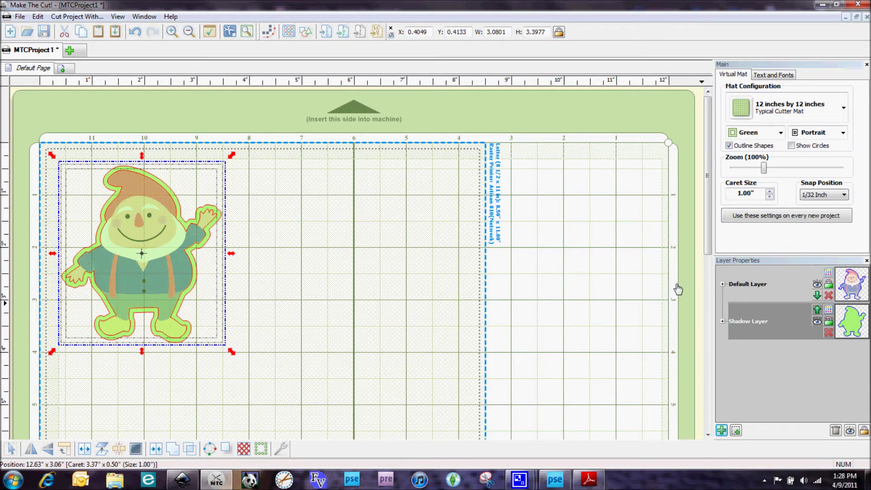
pyautogui.click(852, 326)
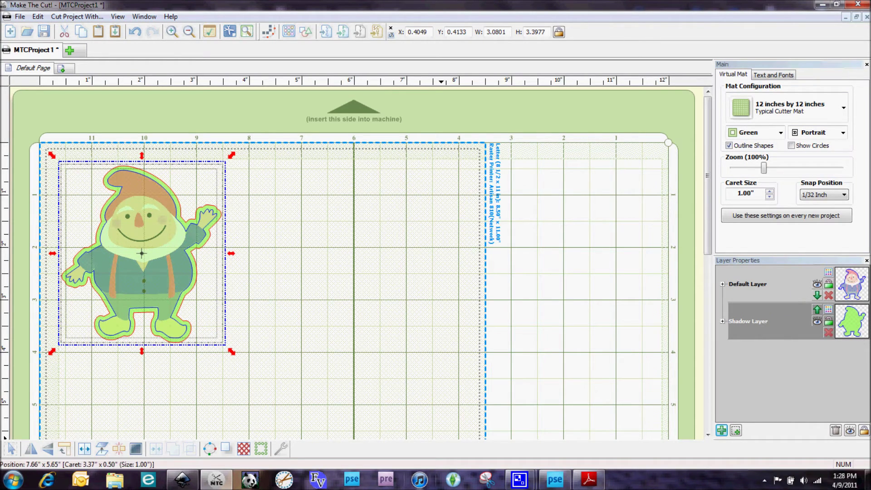
# - Switch back to Photoshop Elements, hide the Gnome 3 layer and clear the layer selection
pyautogui.click(554, 479)
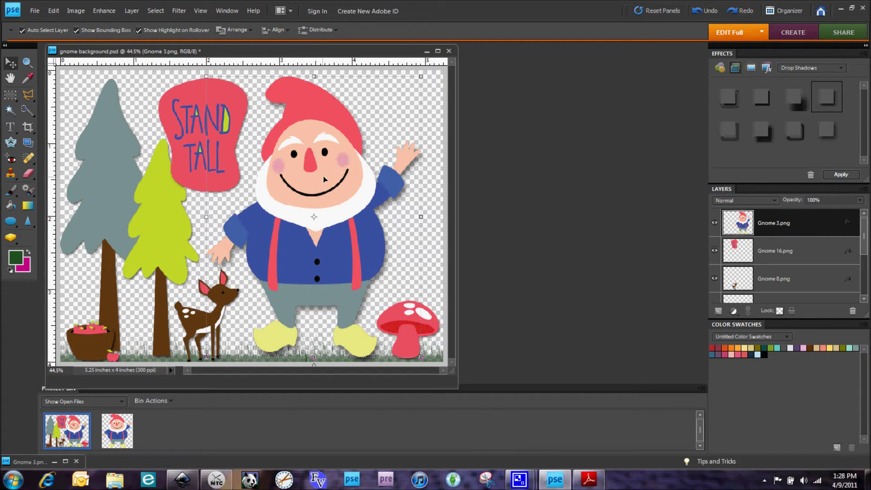
pyautogui.click(714, 224)
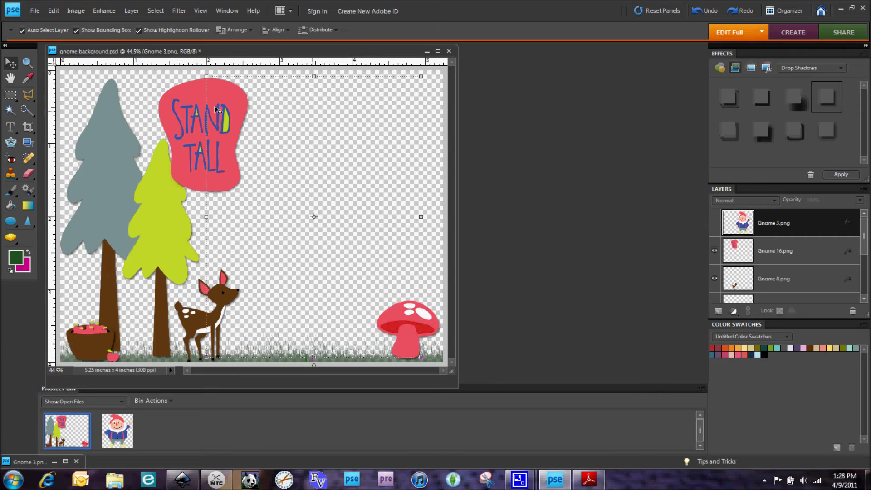
pyautogui.click(136, 99)
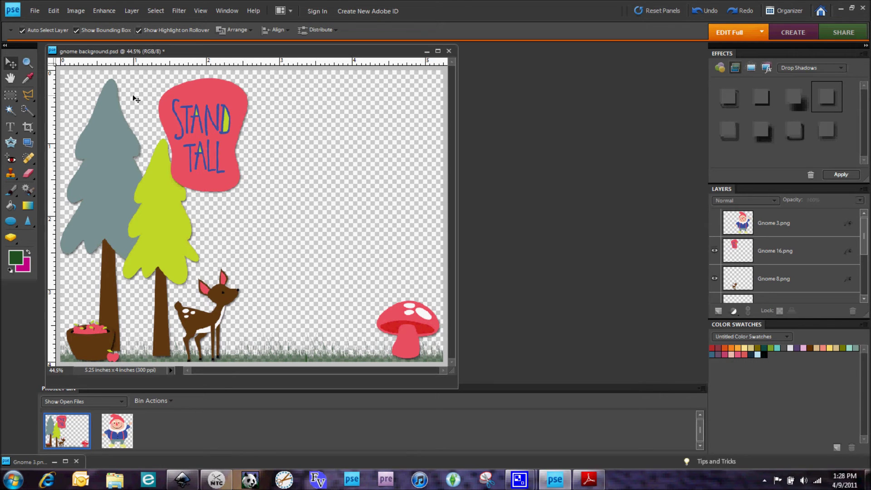